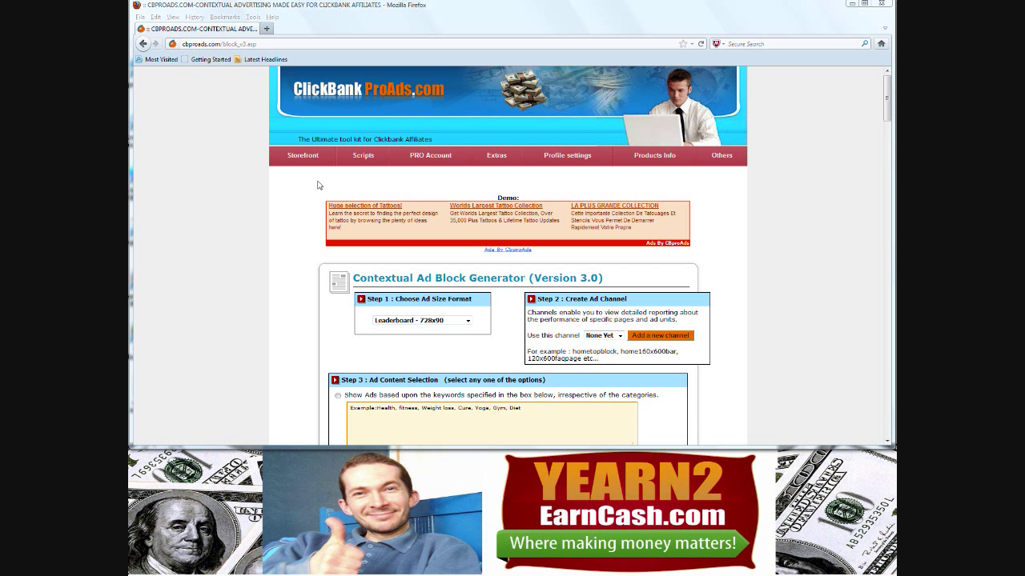
Step: View the demos of the iPhone widget ad generator and the Type 2 widget ad generator
{"action": "left_click", "coordinate": [365, 161]}
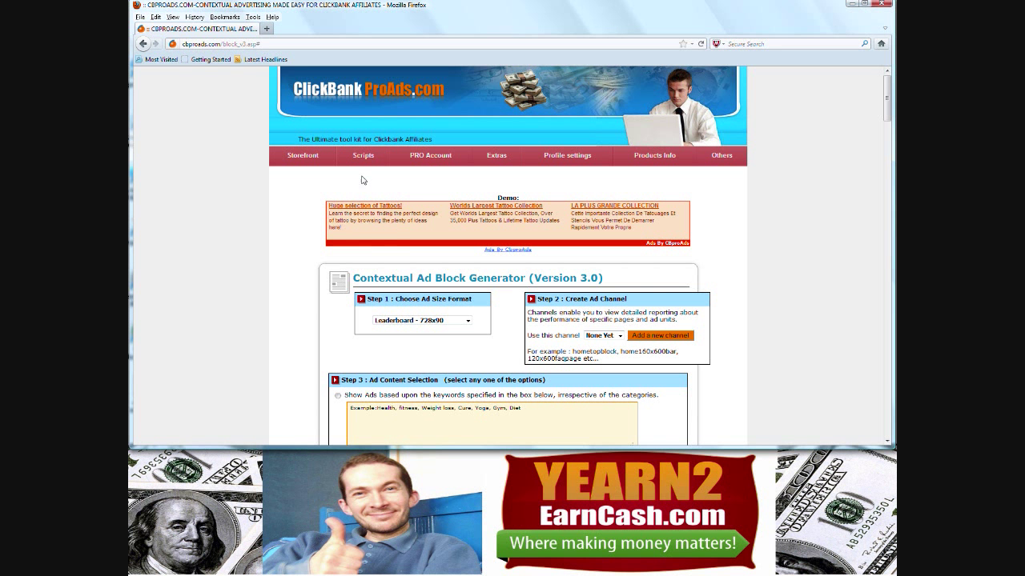
{"action": "mouse_move", "coordinate": [363, 160]}
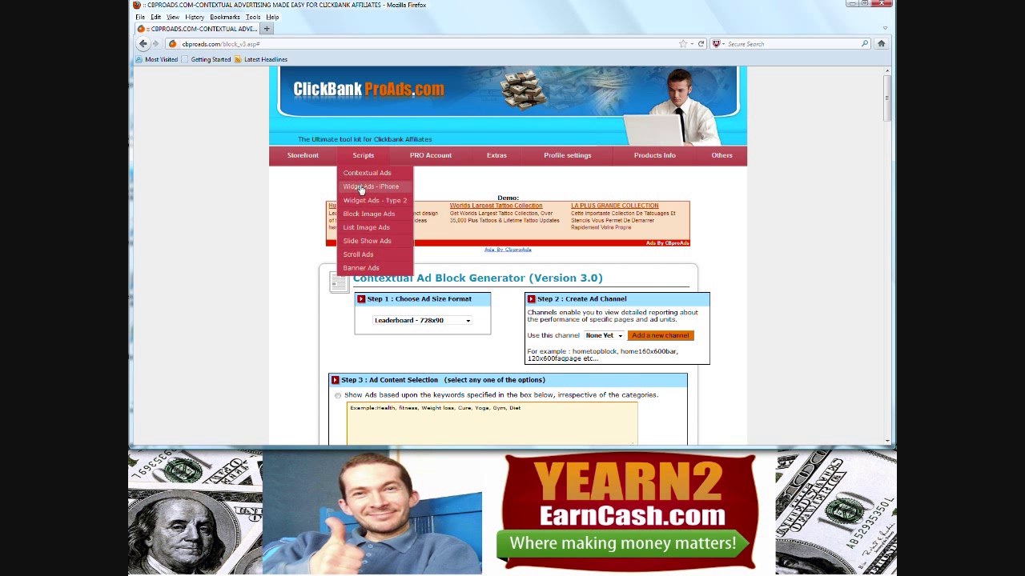
{"action": "left_click", "coordinate": [361, 187]}
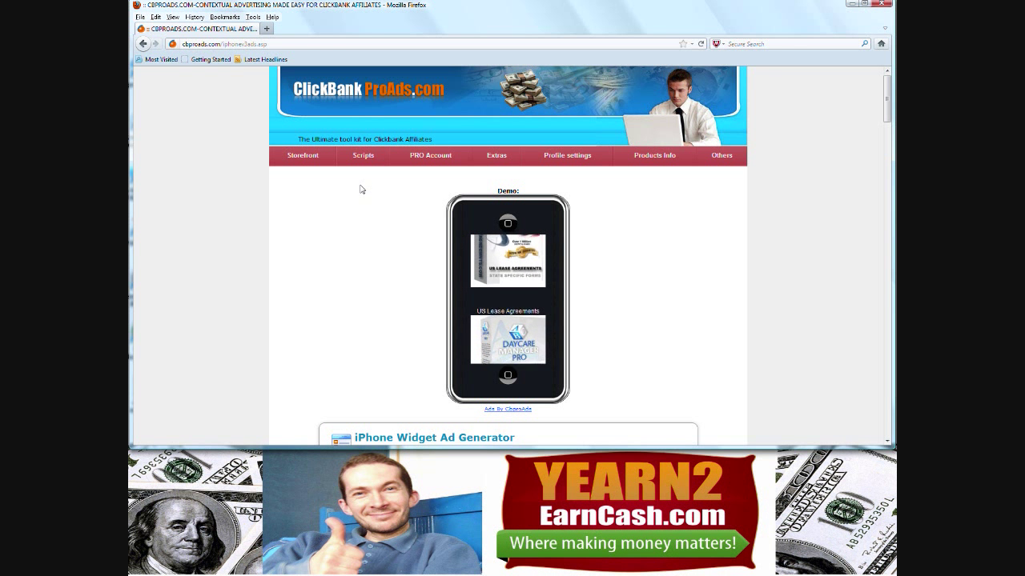
{"action": "mouse_move", "coordinate": [363, 164]}
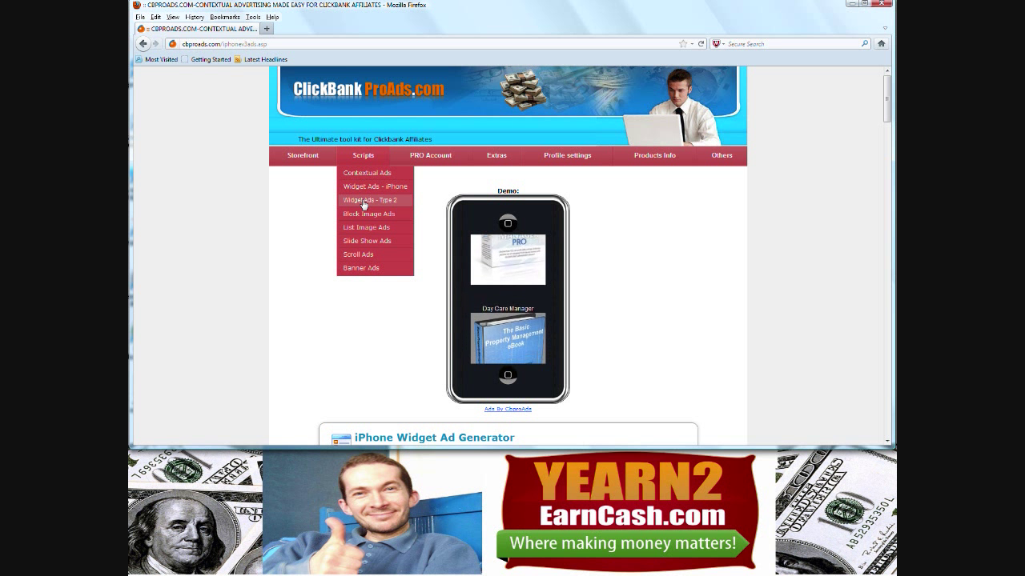
{"action": "left_click", "coordinate": [363, 200]}
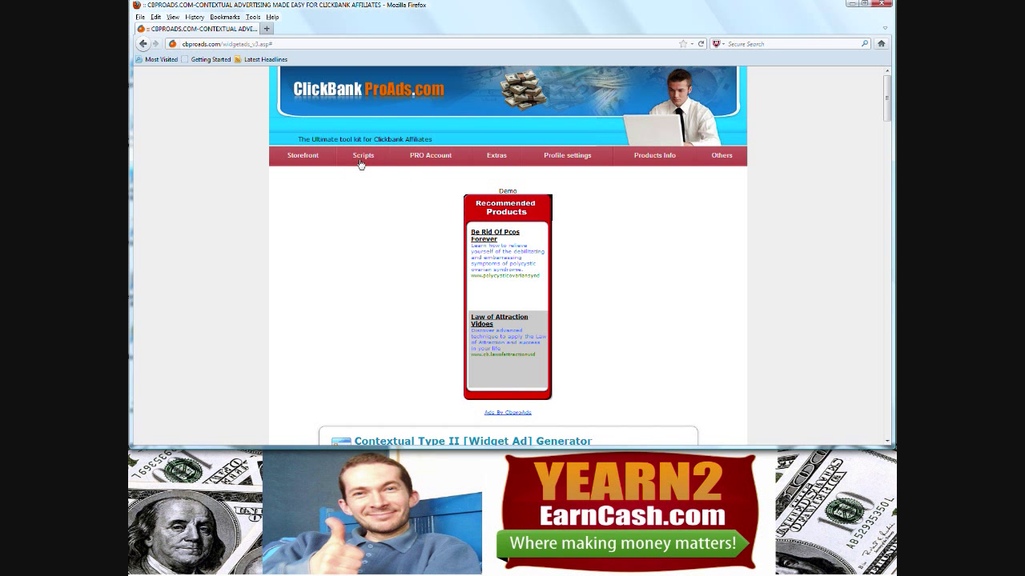
Step: View the demos of the block image, slide show, scroll and banner ad generators
{"action": "mouse_move", "coordinate": [356, 160]}
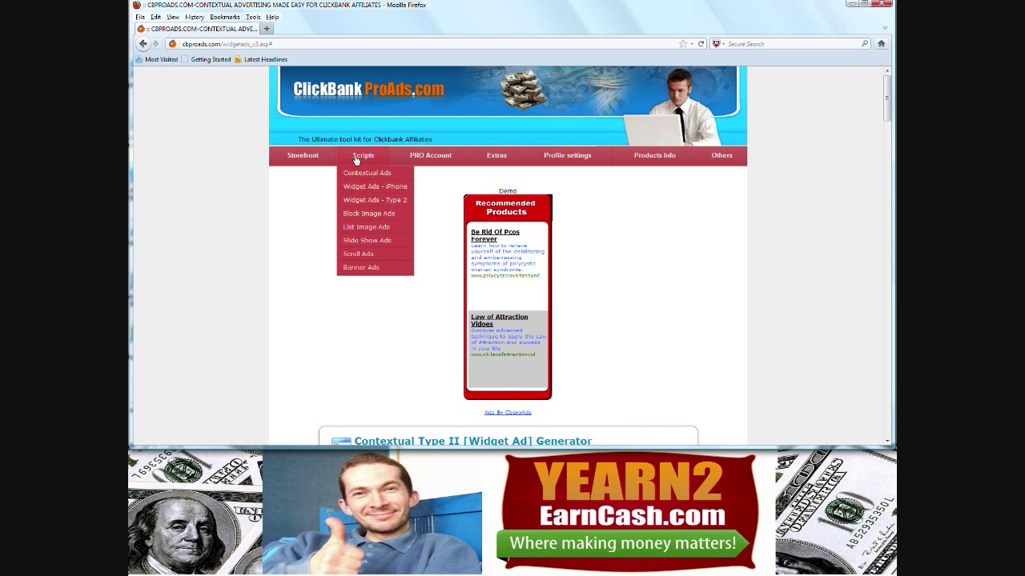
{"action": "left_click", "coordinate": [367, 215]}
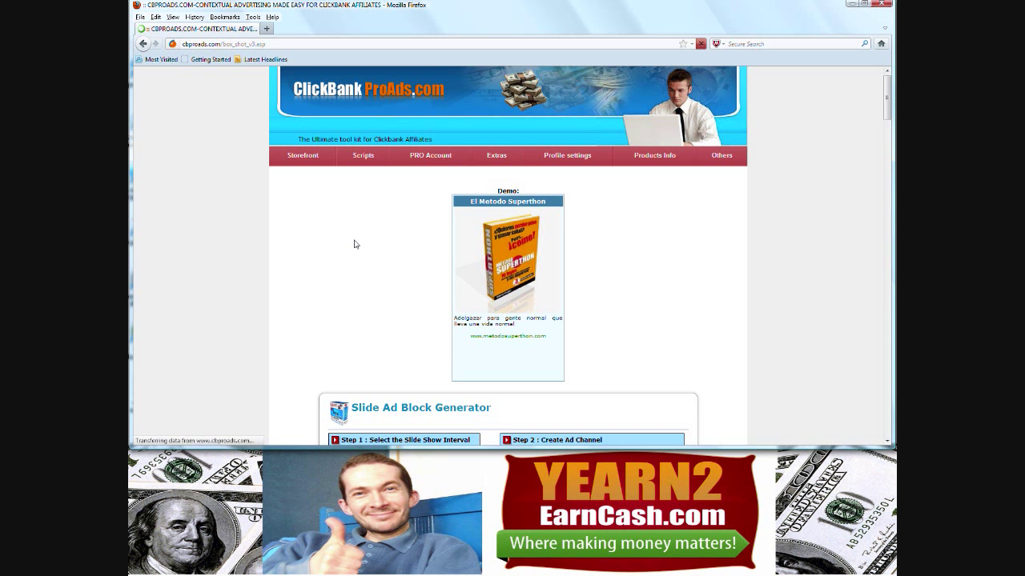
{"action": "mouse_move", "coordinate": [364, 160]}
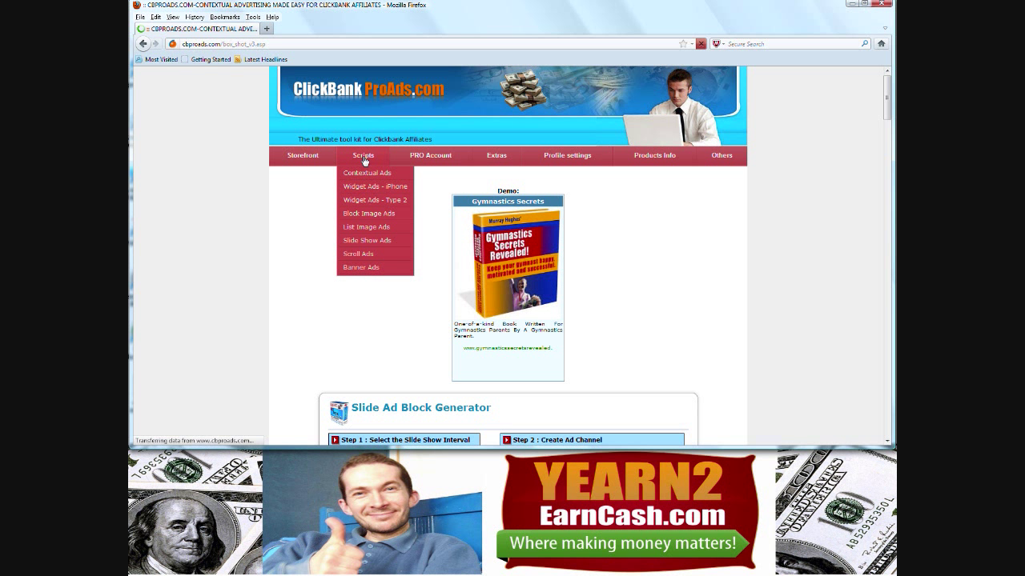
{"action": "left_click", "coordinate": [371, 254]}
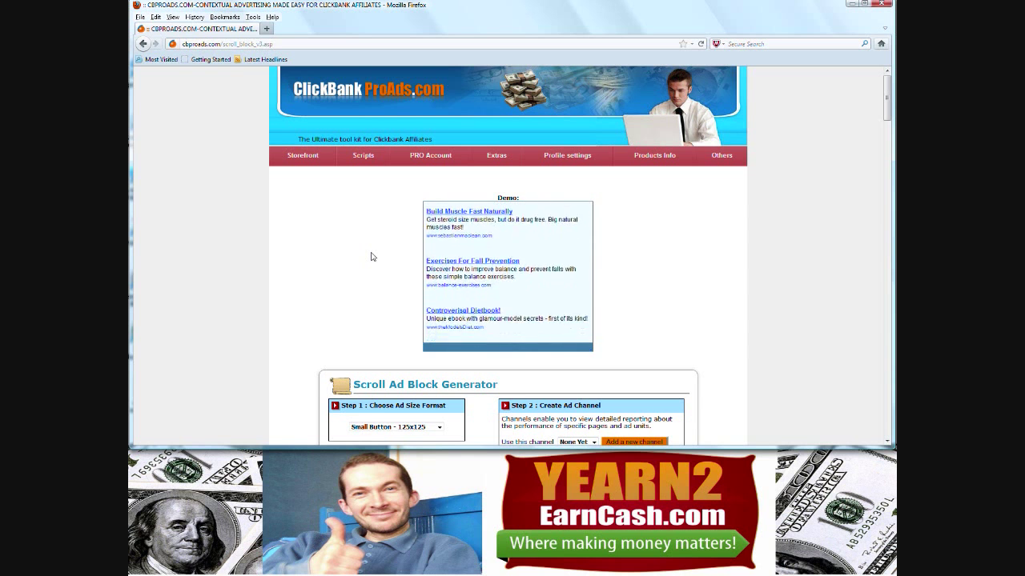
{"action": "mouse_move", "coordinate": [362, 163]}
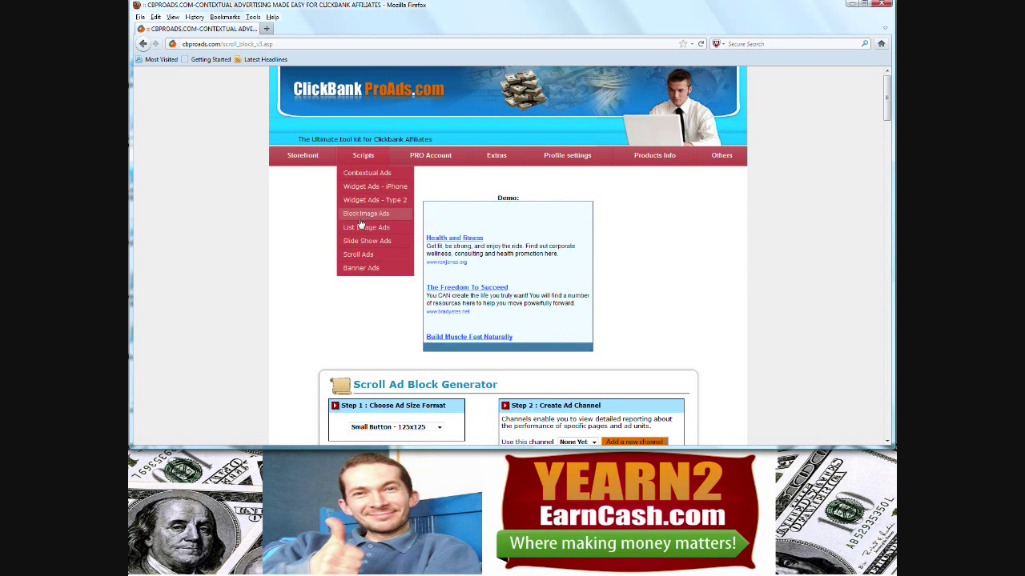
{"action": "left_click", "coordinate": [357, 269]}
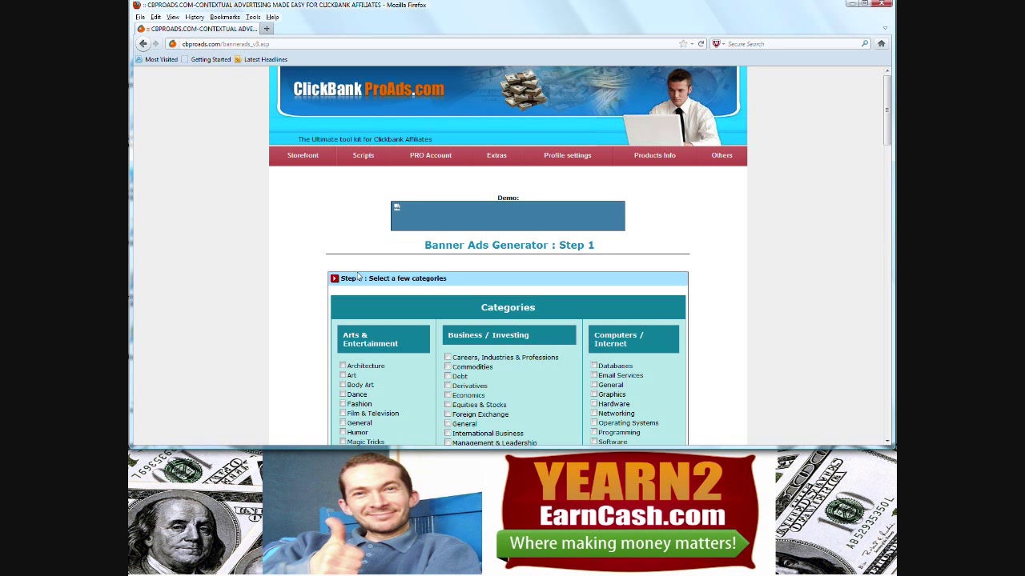
Step: Open the contextual ad block generator and review the ad size formats, keeping Leaderboard - 728x90
{"action": "left_click", "coordinate": [362, 175]}
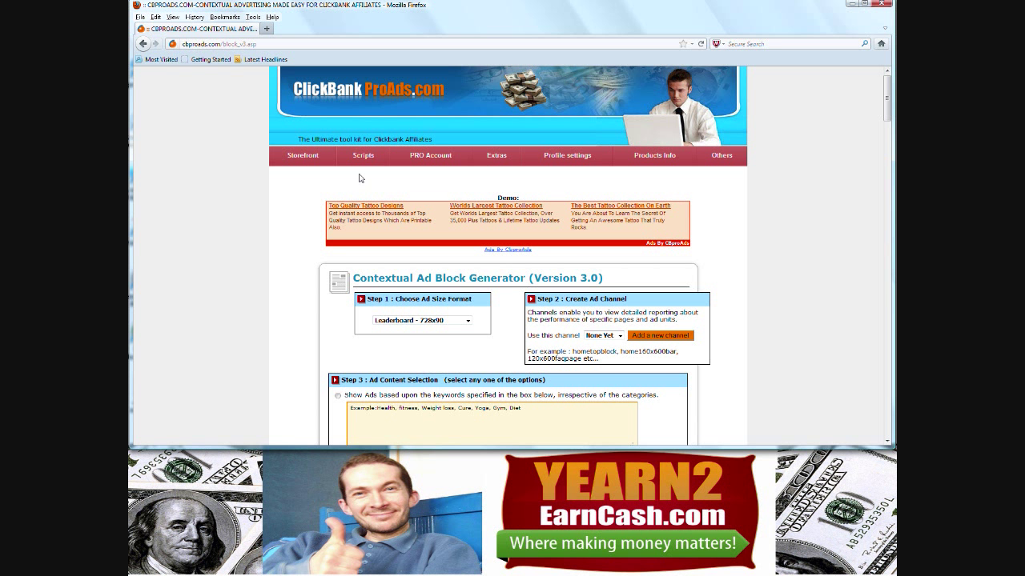
{"action": "left_click", "coordinate": [468, 322]}
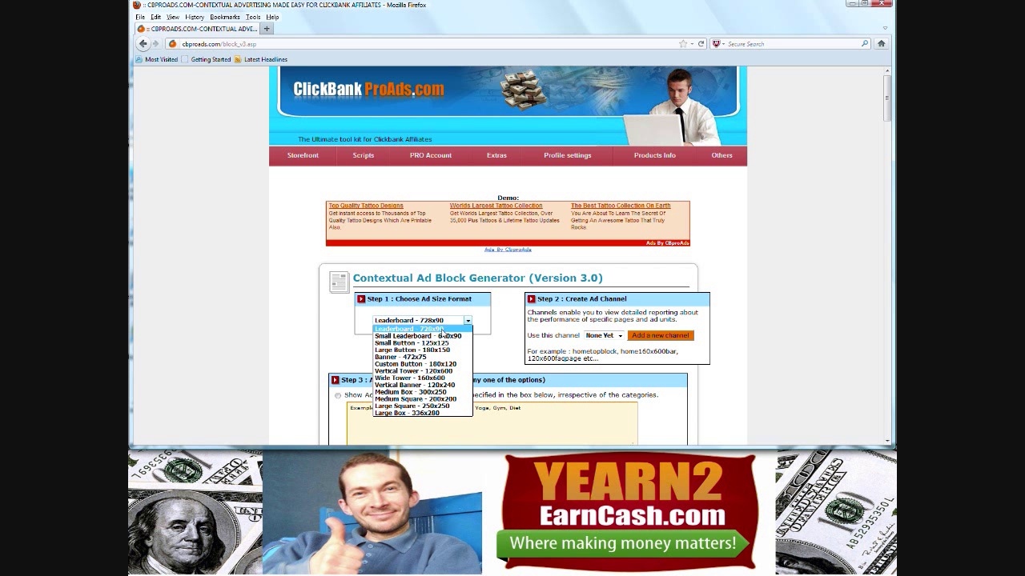
{"action": "left_click", "coordinate": [493, 335]}
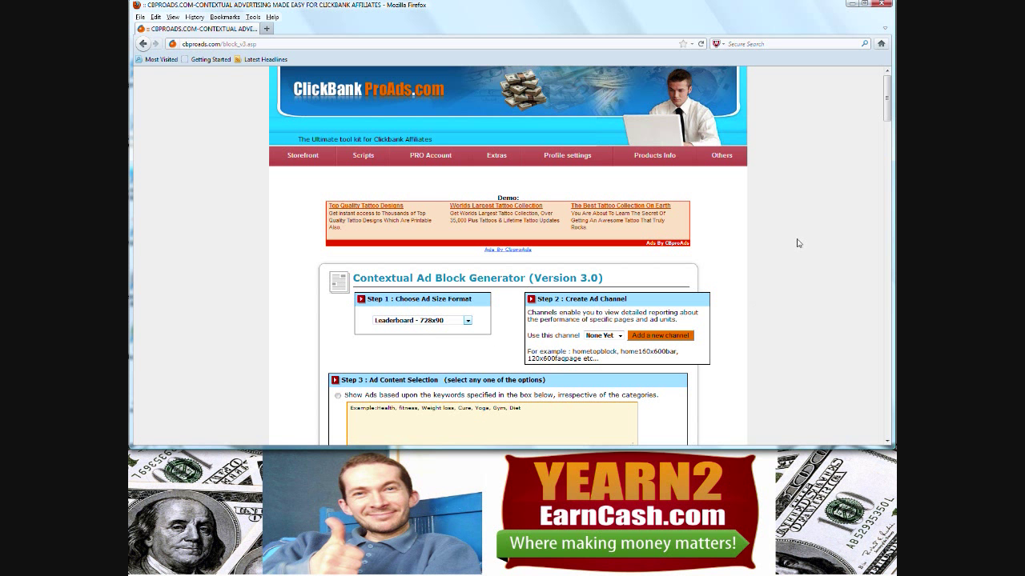
Step: Review the ad content selection options and choose to show only ads with higher Popularity from the categories
{"action": "scroll", "coordinate": [798, 242], "scroll_direction": "down", "scroll_amount": 1}
{"action": "scroll", "coordinate": [798, 242], "scroll_direction": "down", "scroll_amount": 1}
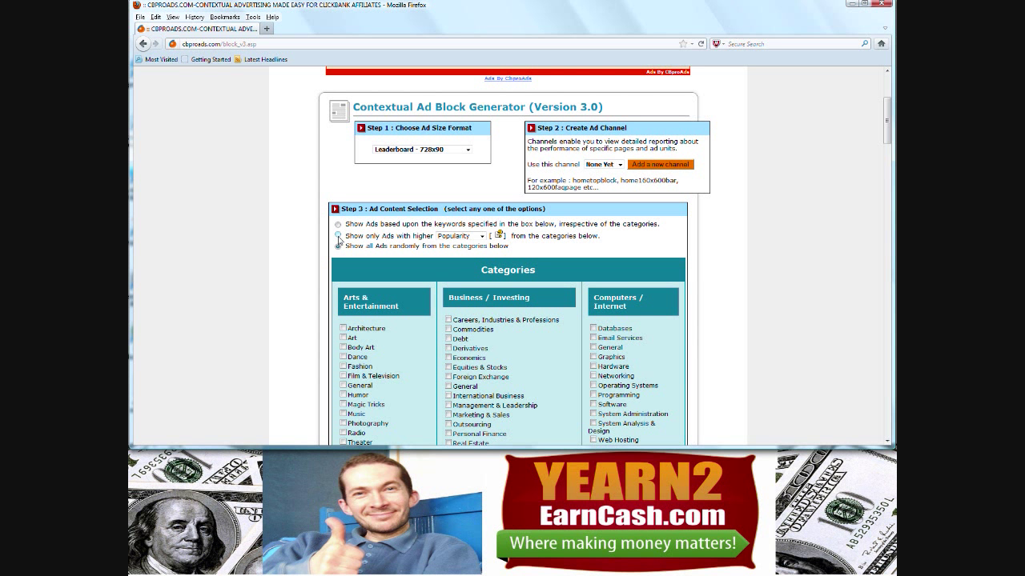
{"action": "left_click", "coordinate": [338, 236]}
{"action": "left_click", "coordinate": [481, 236]}
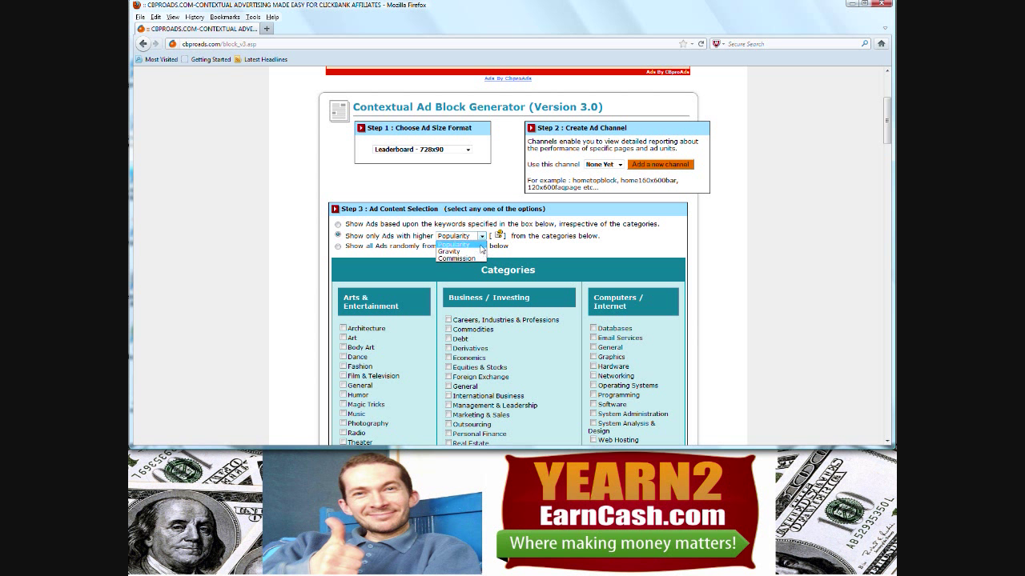
{"action": "left_click", "coordinate": [339, 228]}
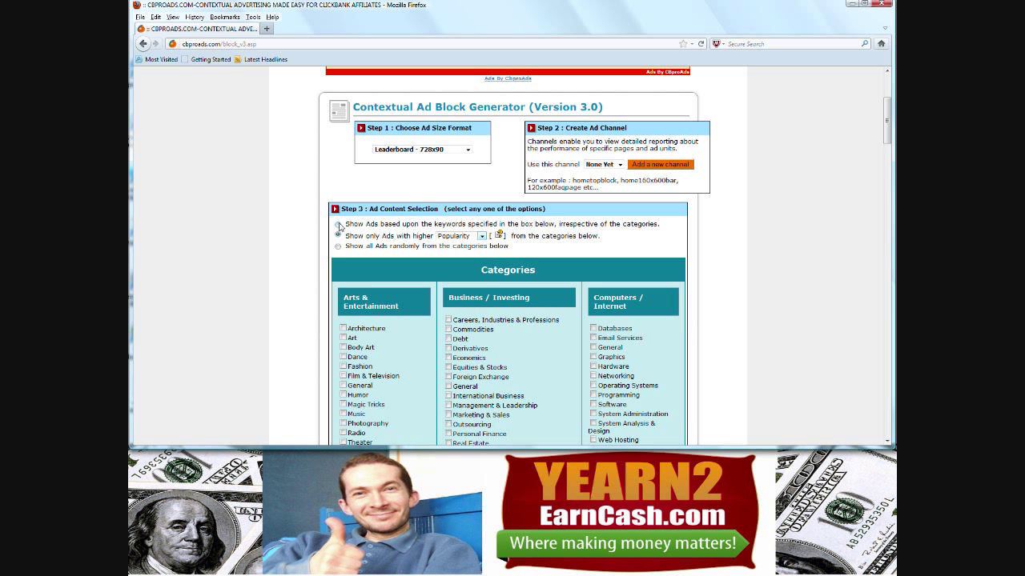
{"action": "left_click", "coordinate": [340, 227]}
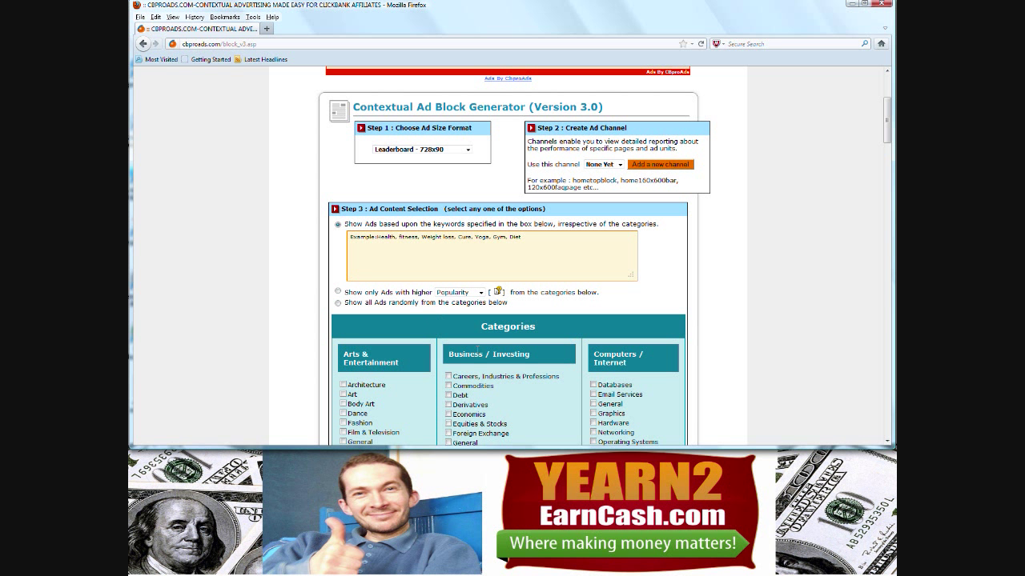
{"action": "left_click", "coordinate": [338, 292]}
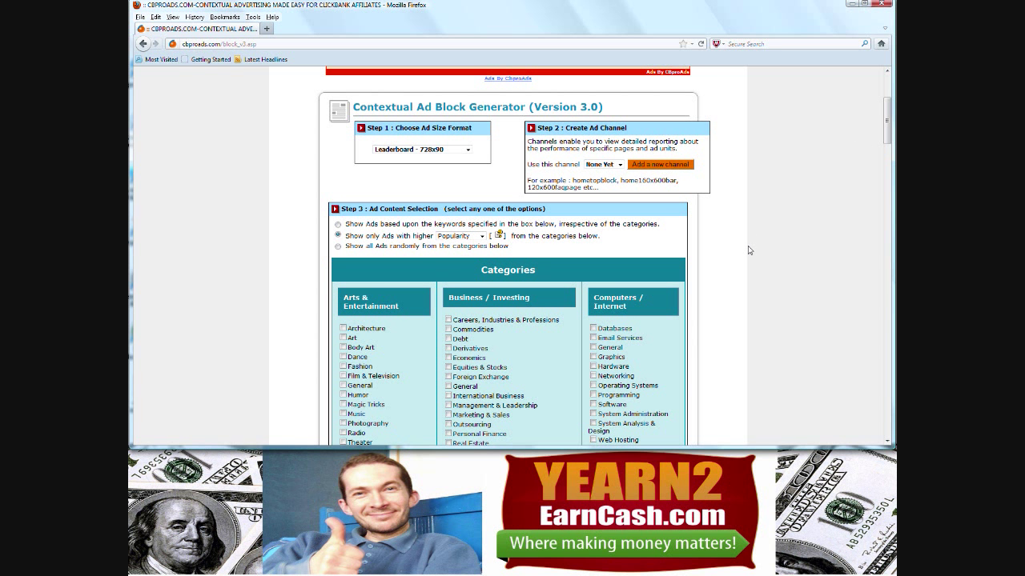
Step: Select the ad categories Web Hosting, Web Site Design and Small Biz / Entrepreneurship
{"action": "scroll", "coordinate": [749, 250], "scroll_direction": "down", "scroll_amount": 4}
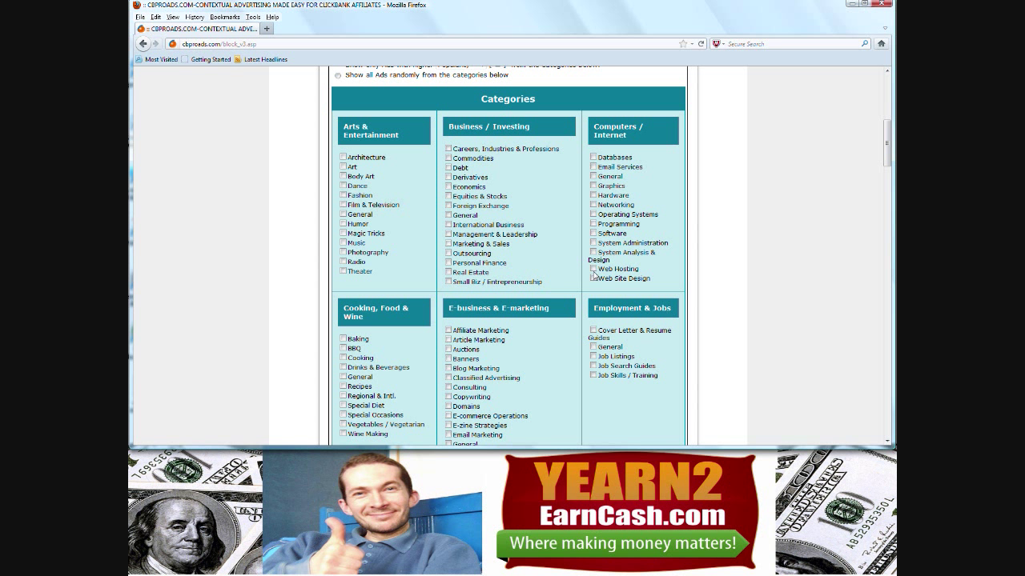
{"action": "left_click", "coordinate": [592, 269]}
{"action": "left_click", "coordinate": [593, 279]}
{"action": "left_click", "coordinate": [448, 281]}
Step: Try the Baby Pink and Lemon Chiffon colour templates, settle on Elegant Blue, and generate the live preview with its ad code
{"action": "scroll", "coordinate": [761, 248], "scroll_direction": "down", "scroll_amount": 3}
{"action": "scroll", "coordinate": [761, 248], "scroll_direction": "down", "scroll_amount": 7}
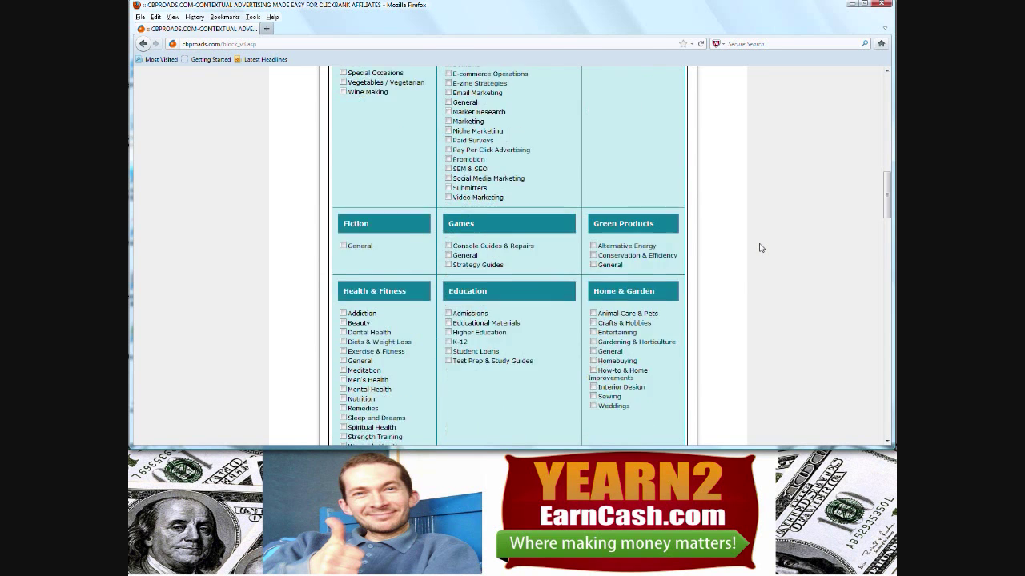
{"action": "scroll", "coordinate": [760, 249], "scroll_direction": "down", "scroll_amount": 20}
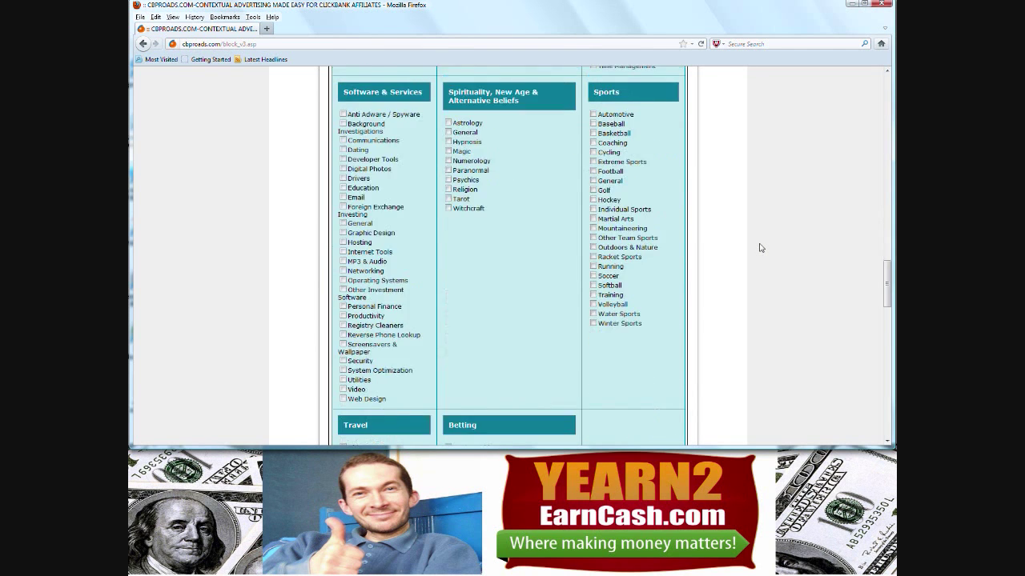
{"action": "scroll", "coordinate": [760, 248], "scroll_direction": "down", "scroll_amount": 4}
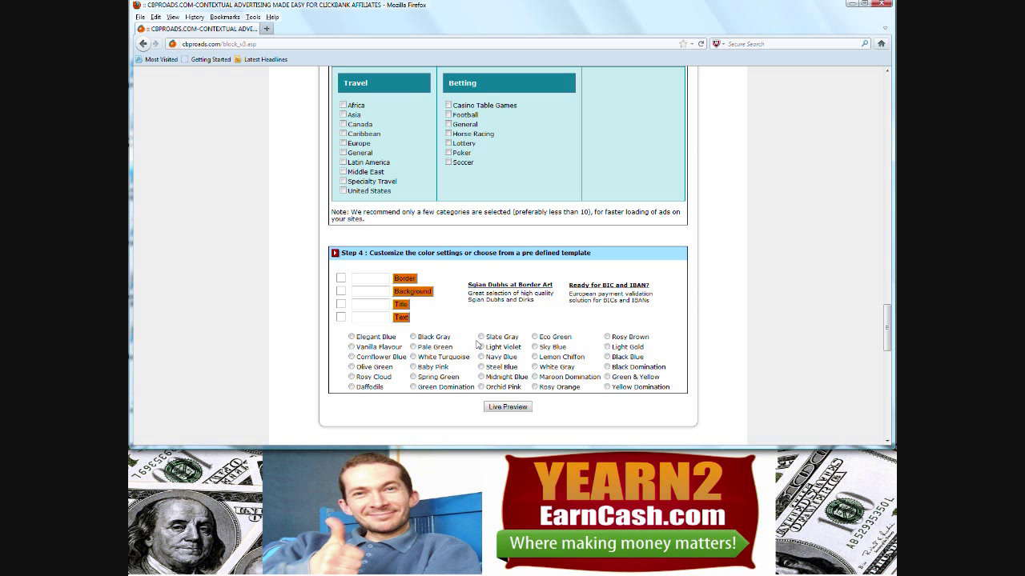
{"action": "left_click", "coordinate": [413, 367]}
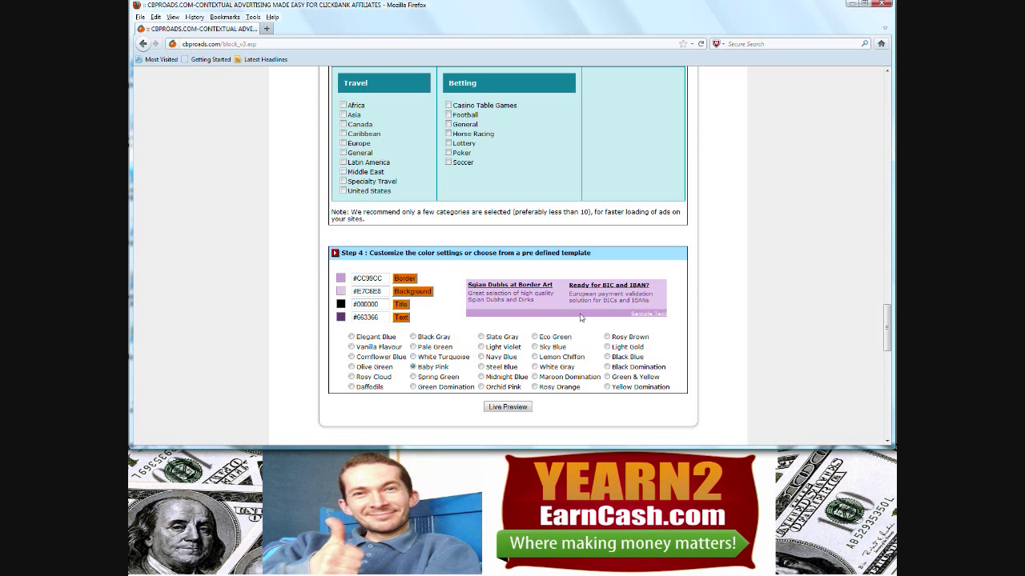
{"action": "left_click", "coordinate": [534, 358]}
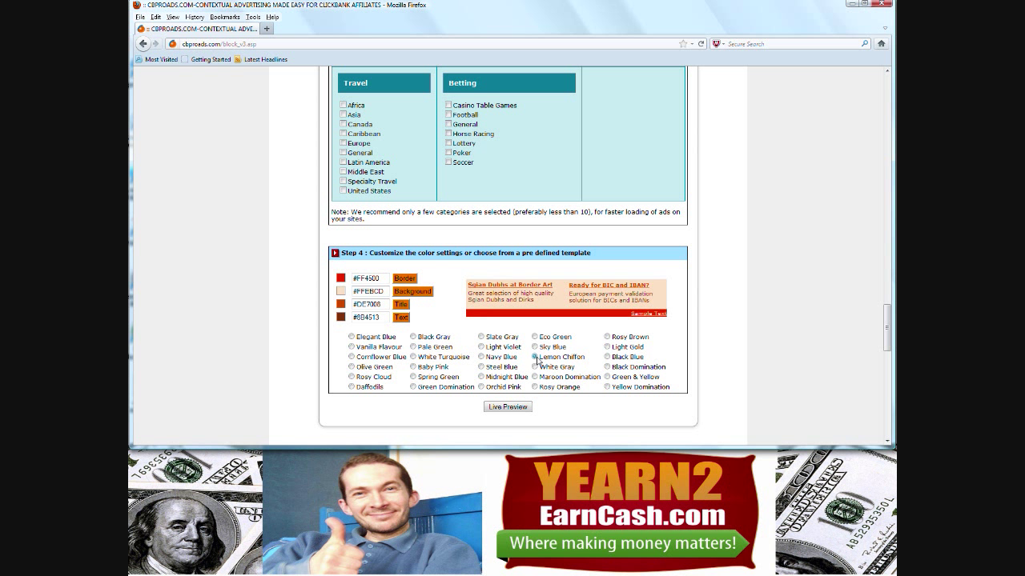
{"action": "left_click", "coordinate": [481, 337]}
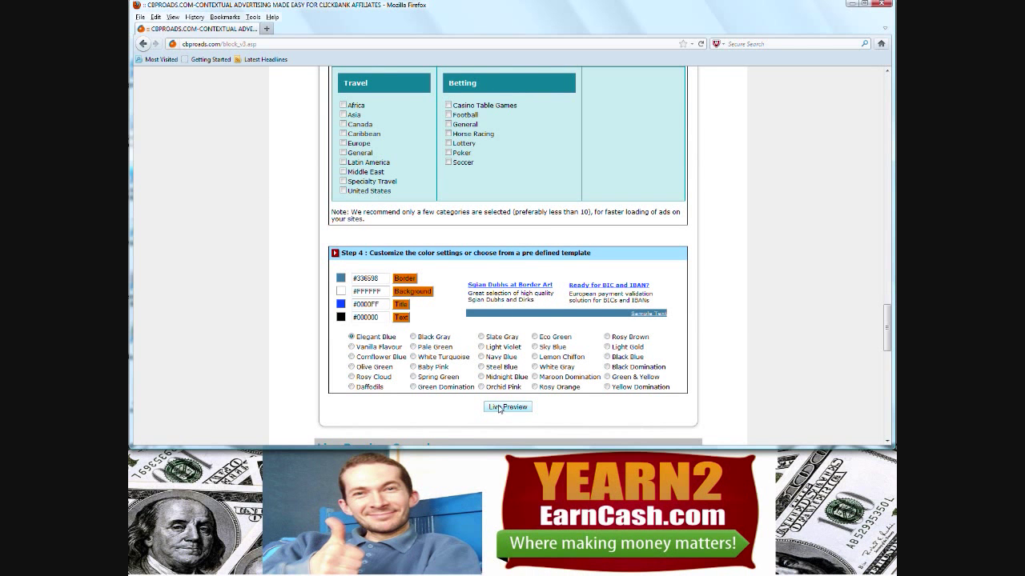
{"action": "scroll", "coordinate": [754, 313], "scroll_direction": "down", "scroll_amount": 4}
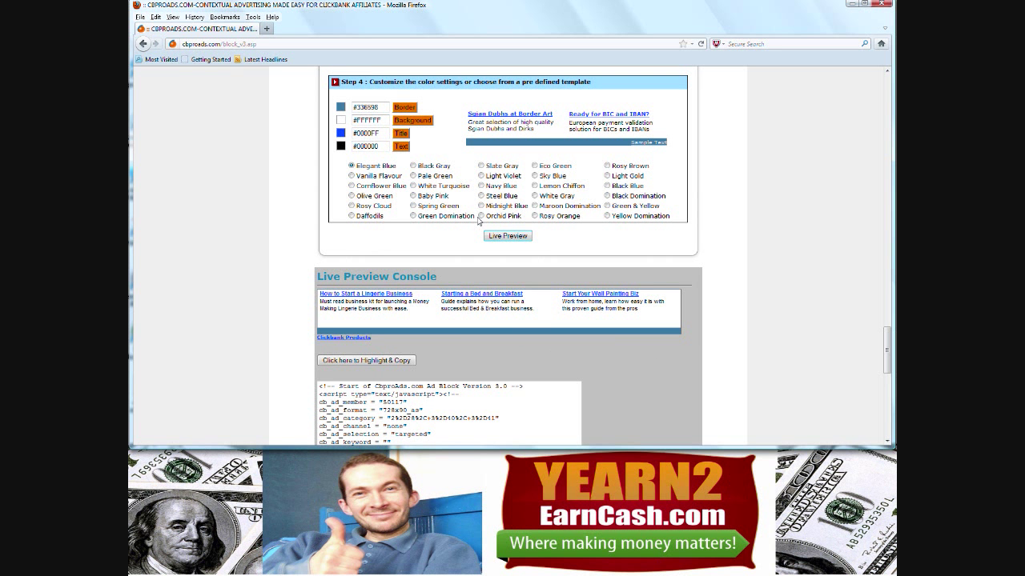
{"action": "scroll", "coordinate": [479, 221], "scroll_direction": "down", "scroll_amount": 3}
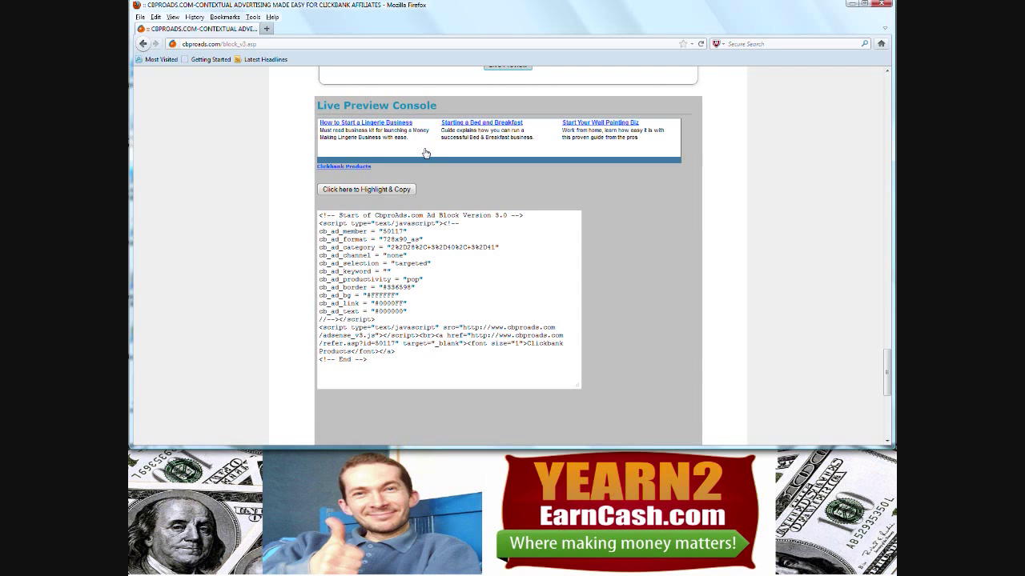
Step: Open the PRO Account page and view the Pro Membership payment plans and coupon code section
{"action": "scroll", "coordinate": [426, 153], "scroll_direction": "up", "scroll_amount": 10}
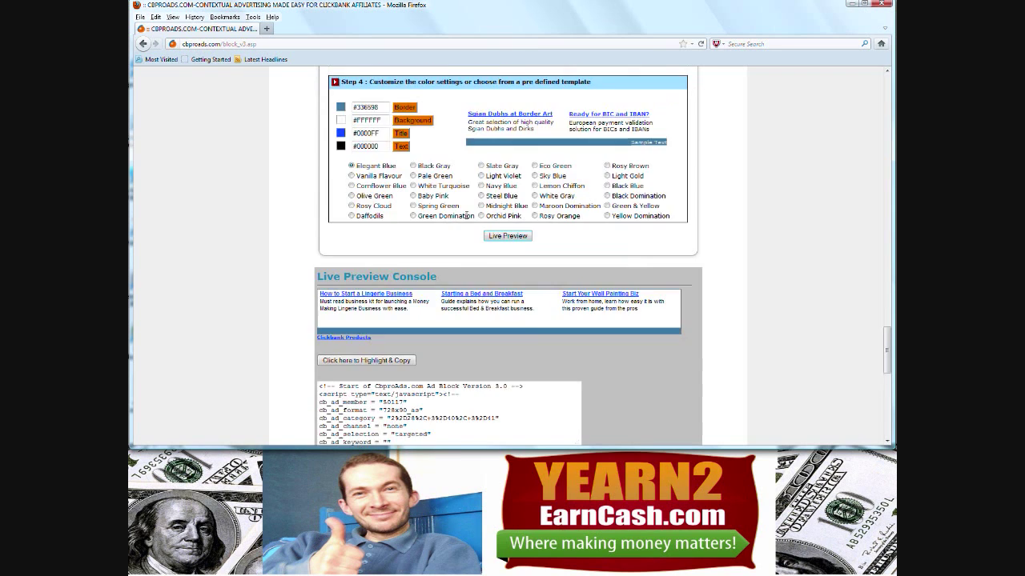
{"action": "scroll", "coordinate": [465, 215], "scroll_direction": "up", "scroll_amount": 10}
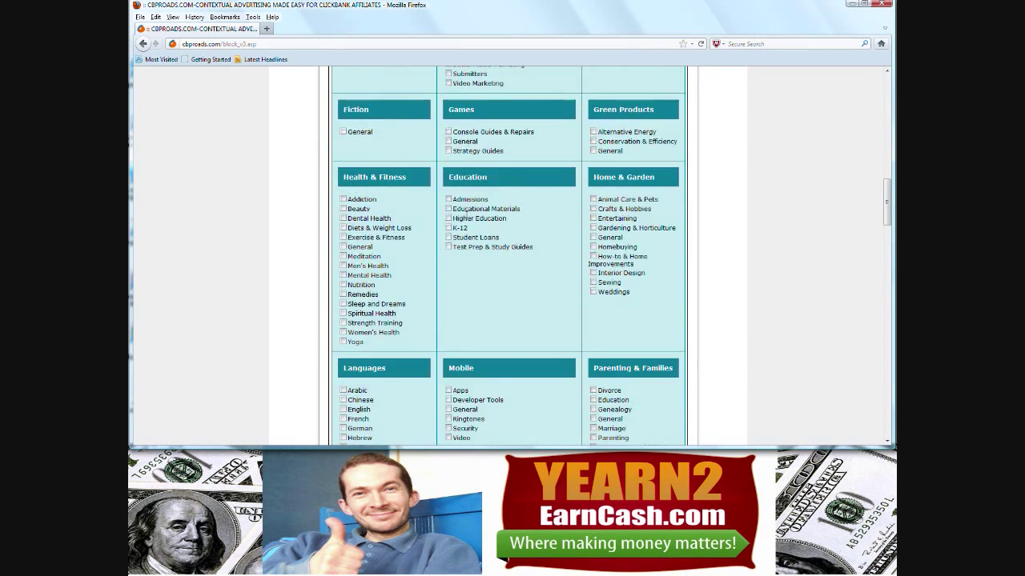
{"action": "scroll", "coordinate": [466, 215], "scroll_direction": "up", "scroll_amount": 3}
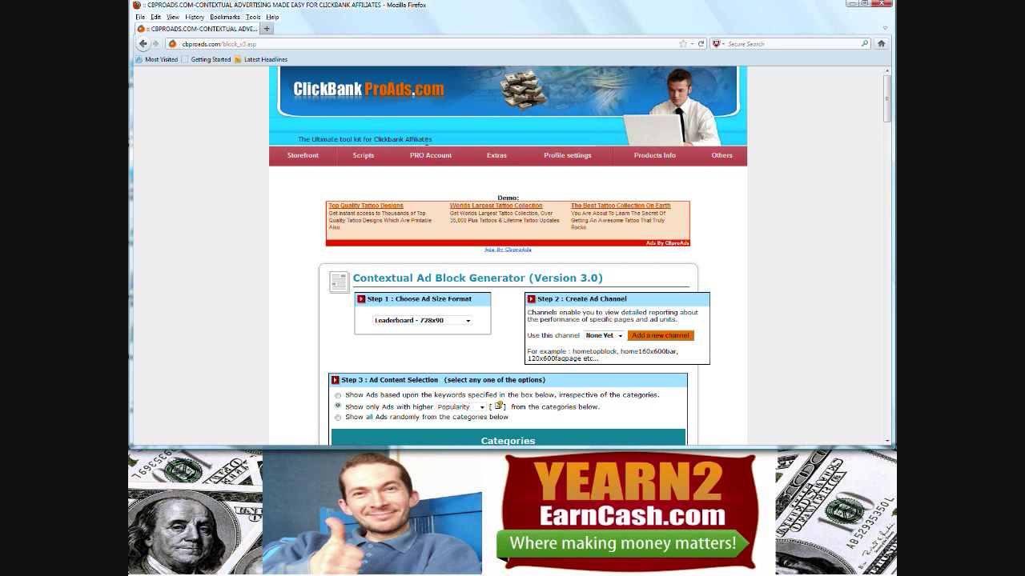
{"action": "left_click", "coordinate": [426, 157]}
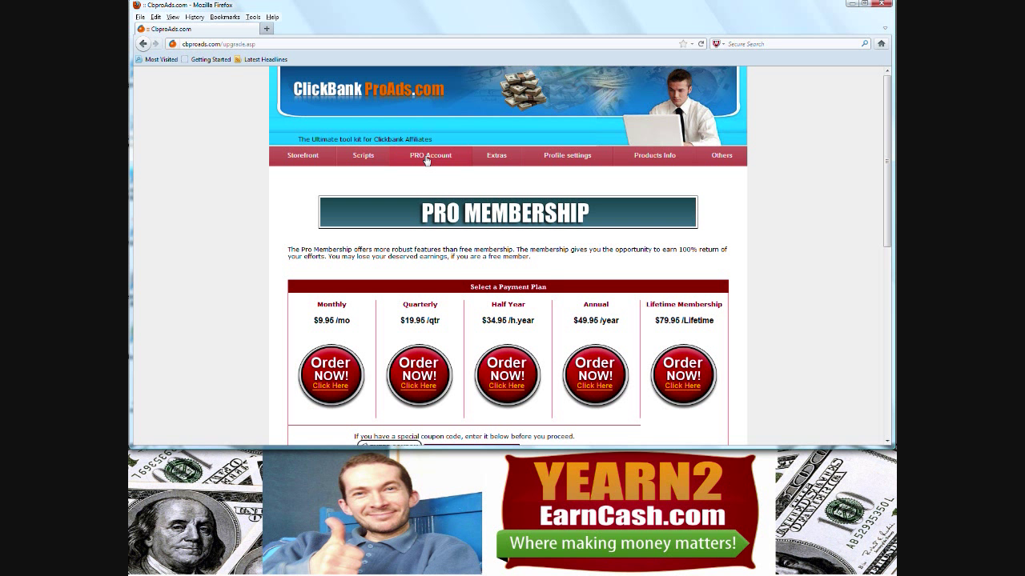
{"action": "scroll", "coordinate": [776, 324], "scroll_direction": "down", "scroll_amount": 1}
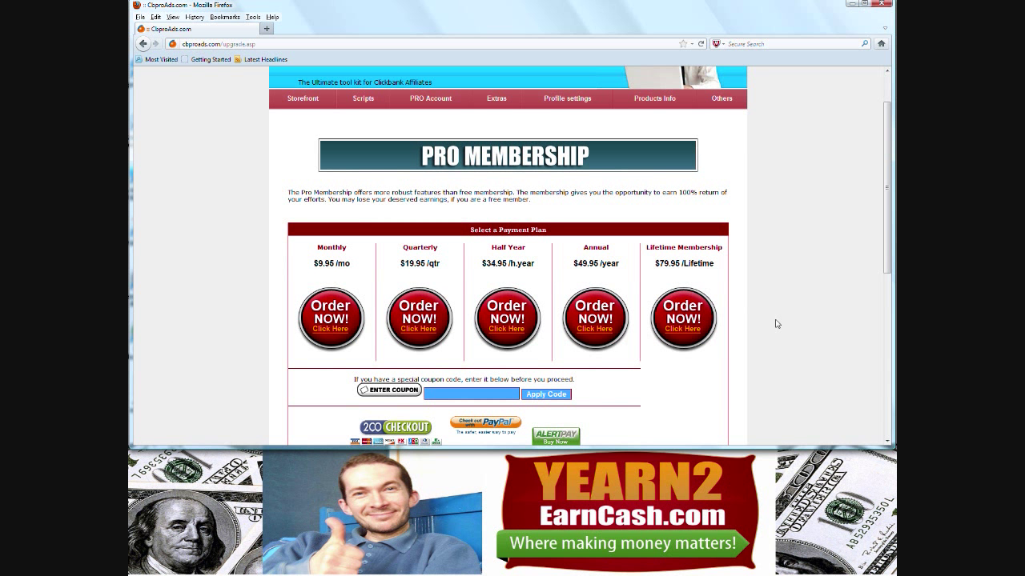